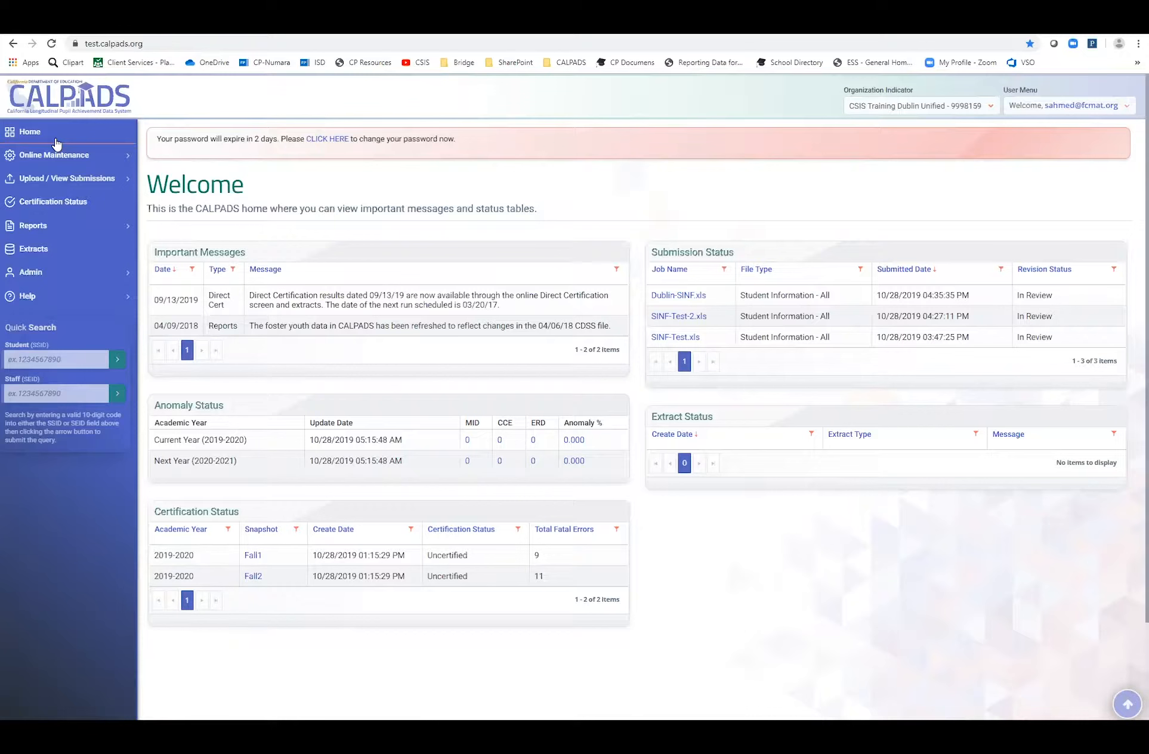
Step: Open the file upload page for submissions
left_click(53, 175)
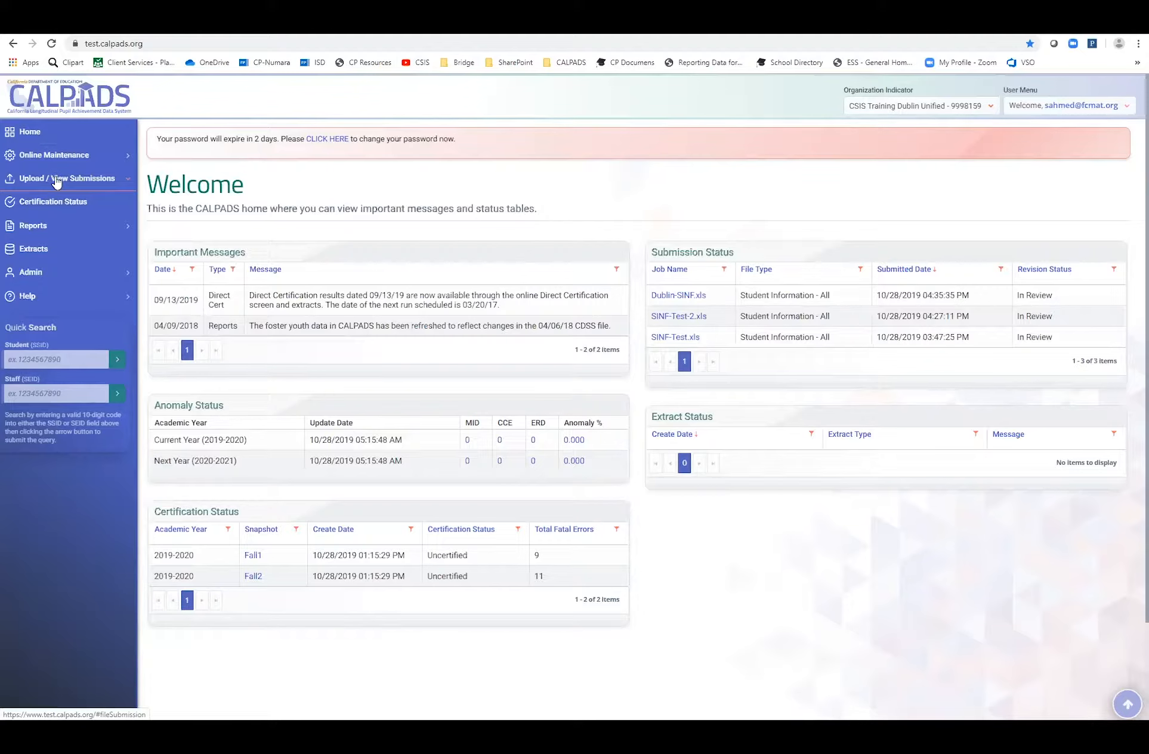
left_click(66, 182)
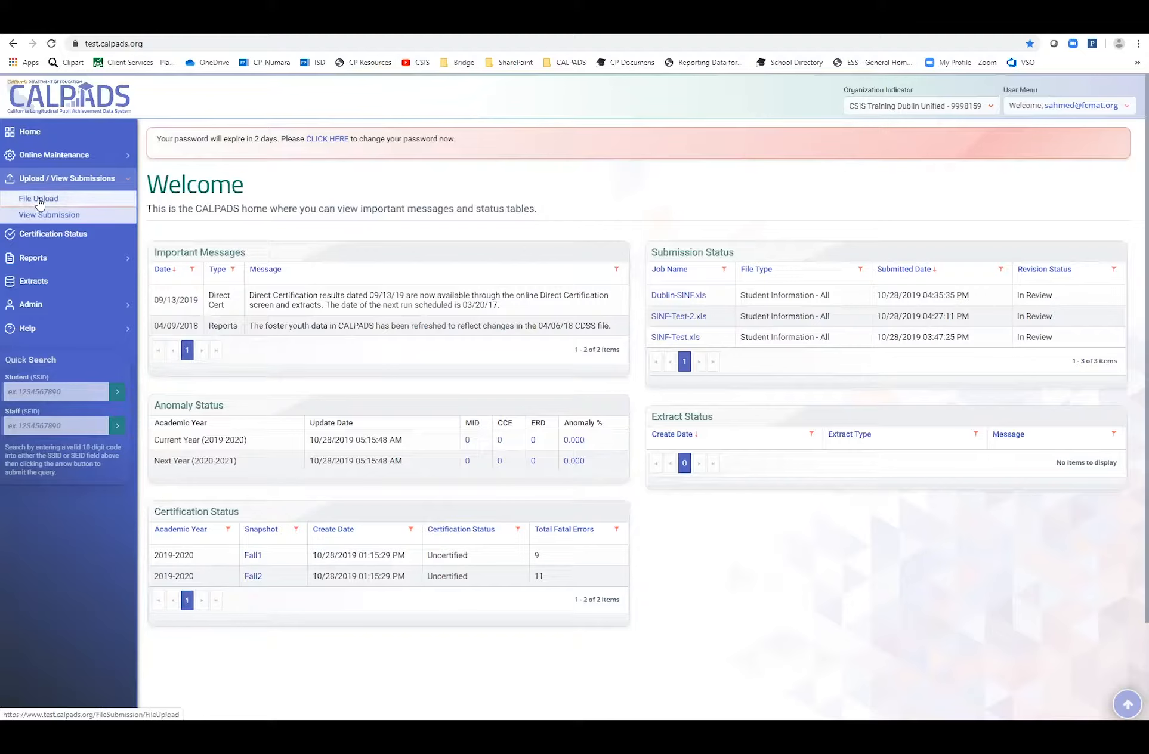
left_click(38, 200)
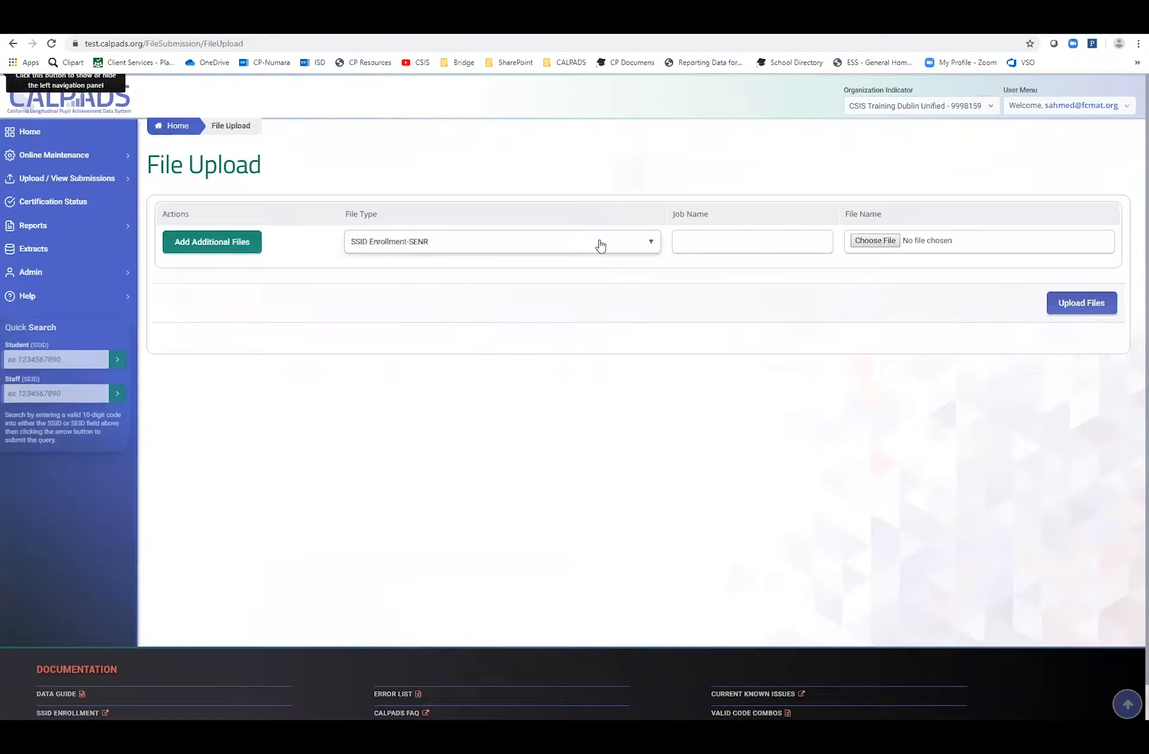
Step: Set the upload's file type to Student Information-SINF and its job name to SINF Test 3
left_click(600, 245)
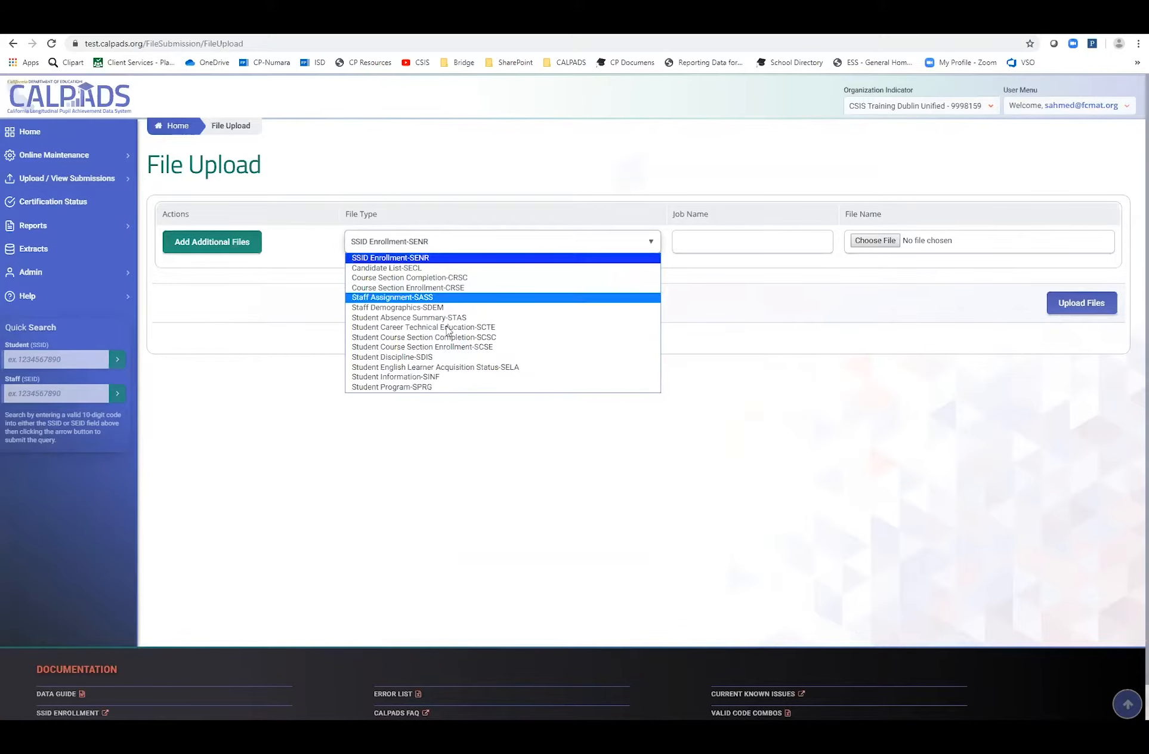
left_click(429, 377)
left_click(724, 239)
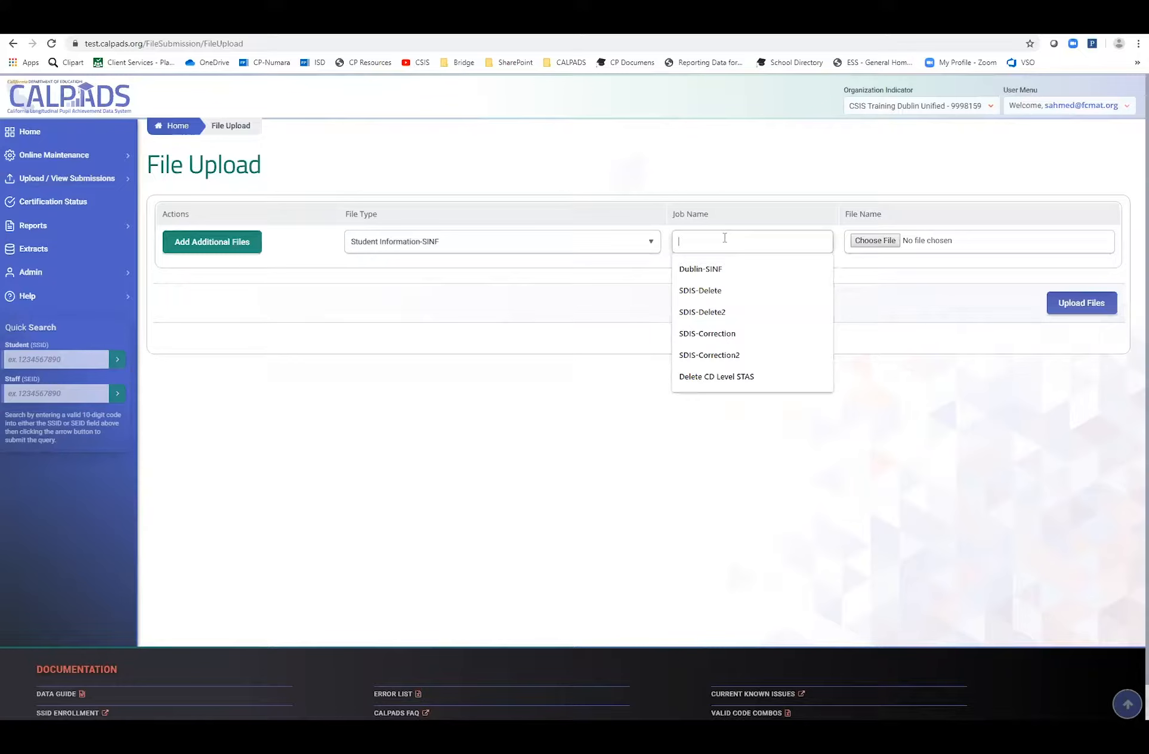
type("SINF Test 3")
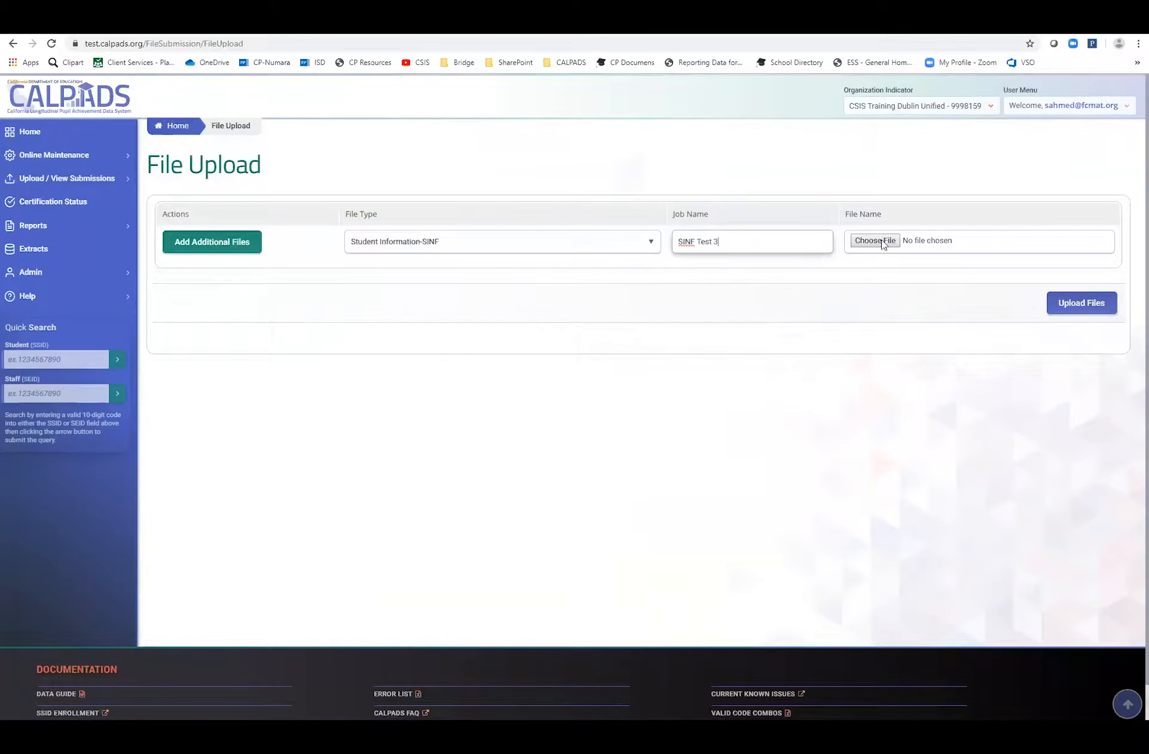
Step: Attach the file SINF - Batch-Demo.xls from the SINF folder and upload it
left_click(877, 242)
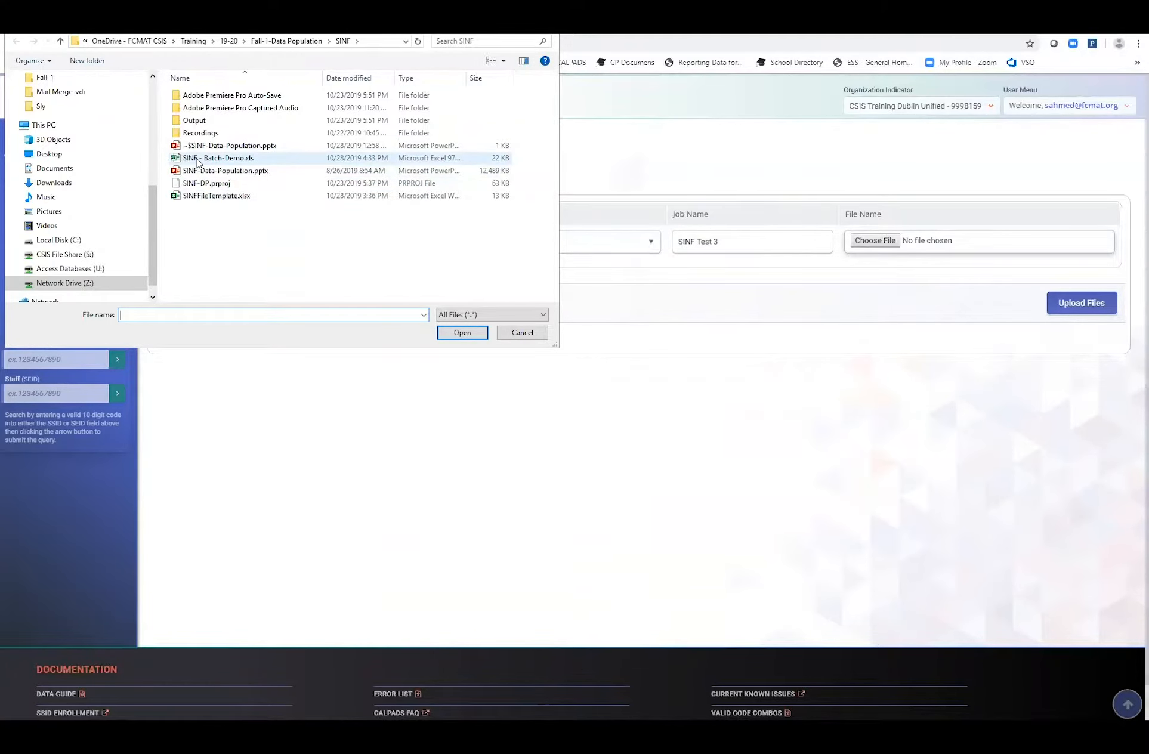
left_click(199, 160)
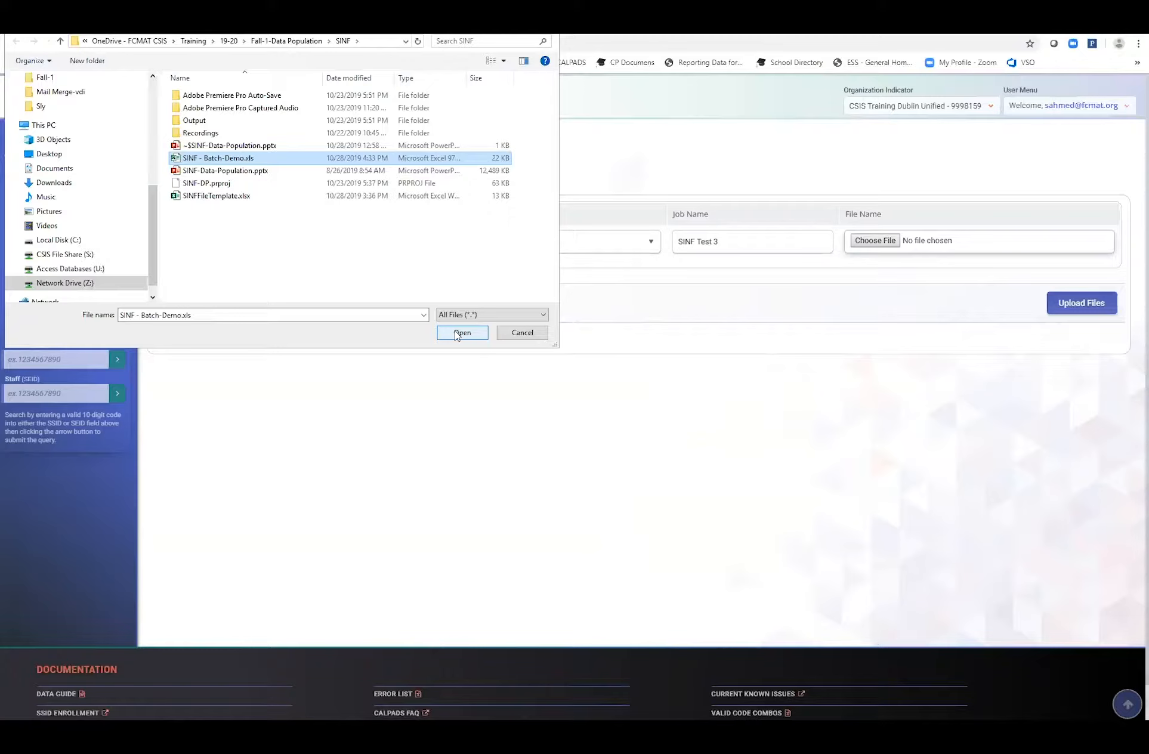
left_click(457, 334)
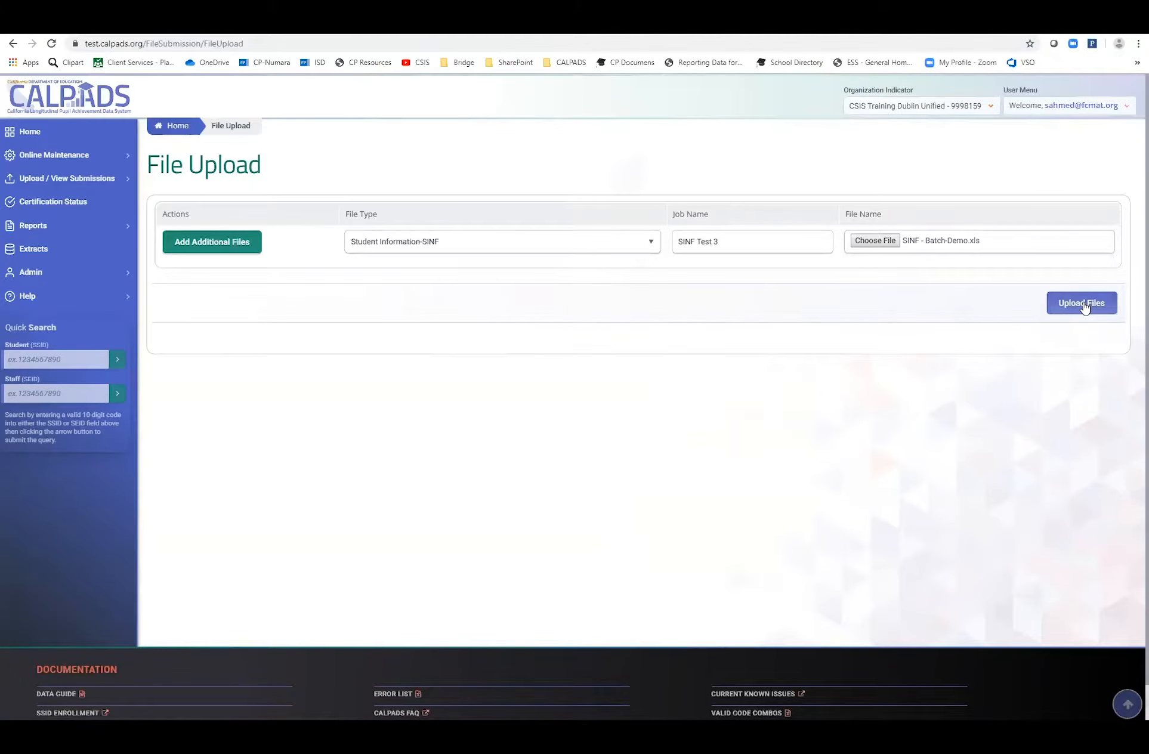
left_click(1085, 304)
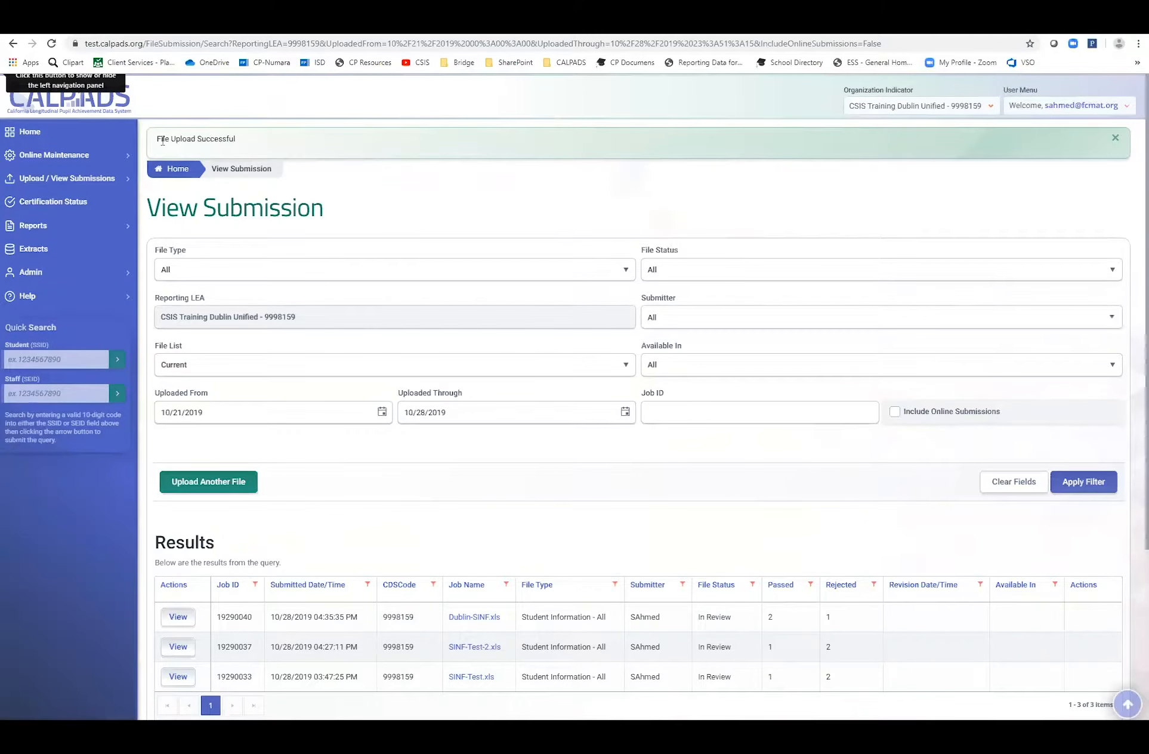
Step: Reload the submission list and check the job ID and file status of SINF Test 3
left_click_drag(157, 139, 233, 137)
left_click(415, 202)
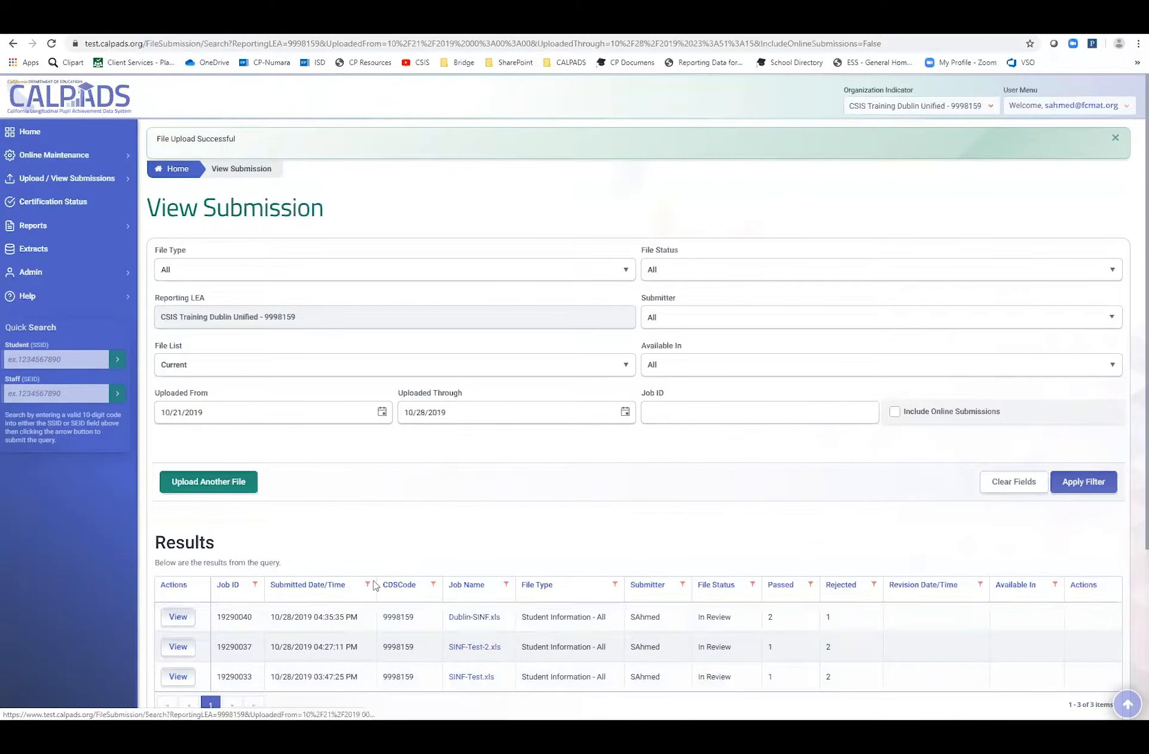
left_click(51, 43)
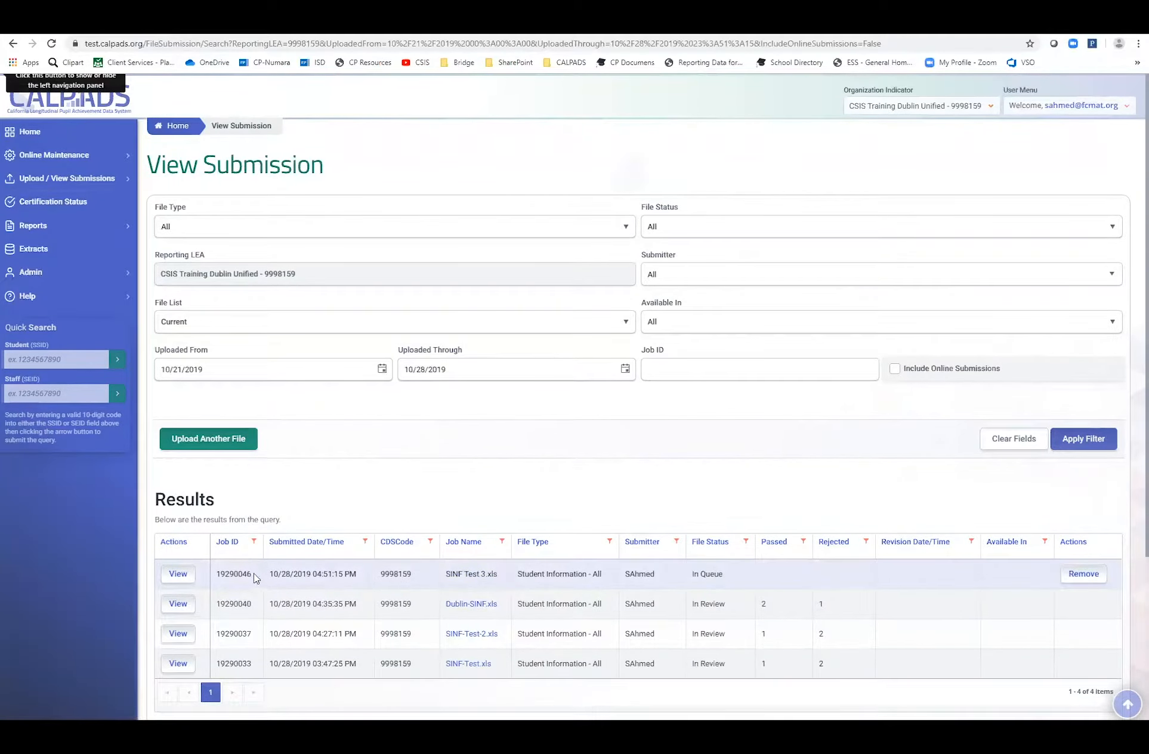
double_click(250, 573)
left_click_drag(724, 574, 692, 574)
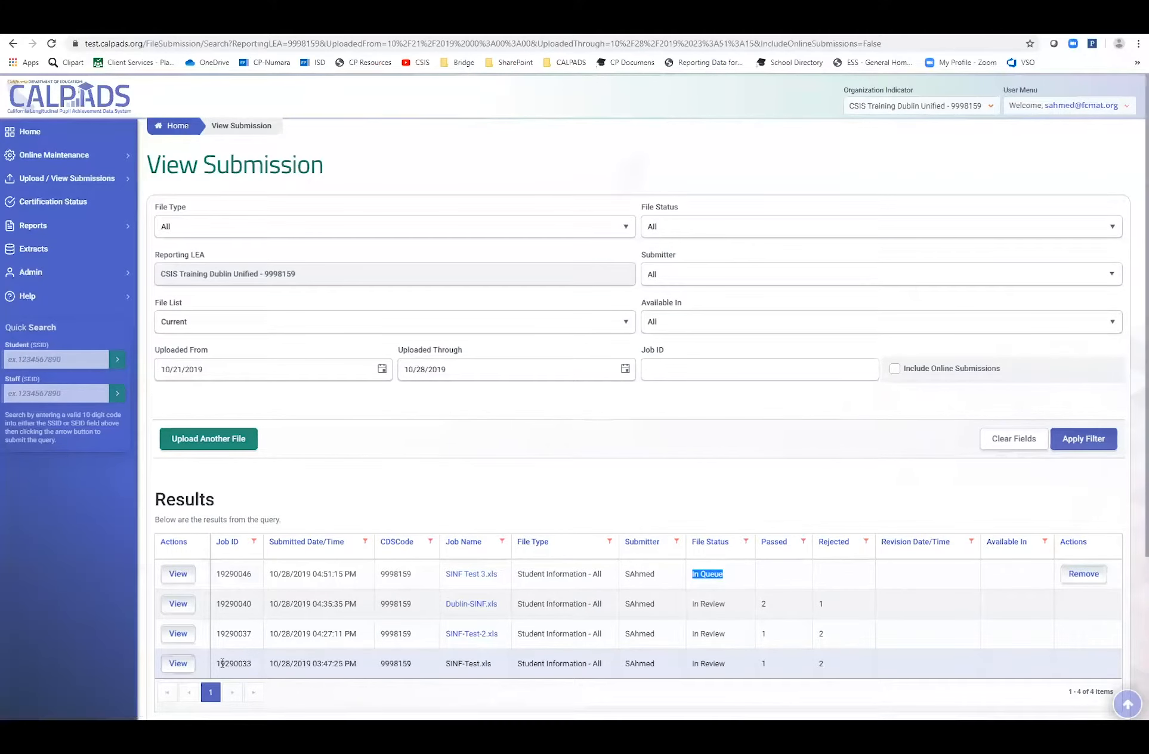
Step: View the SINF-Test.xls submission details and examine its error summary and its file errors and warnings
left_click(178, 665)
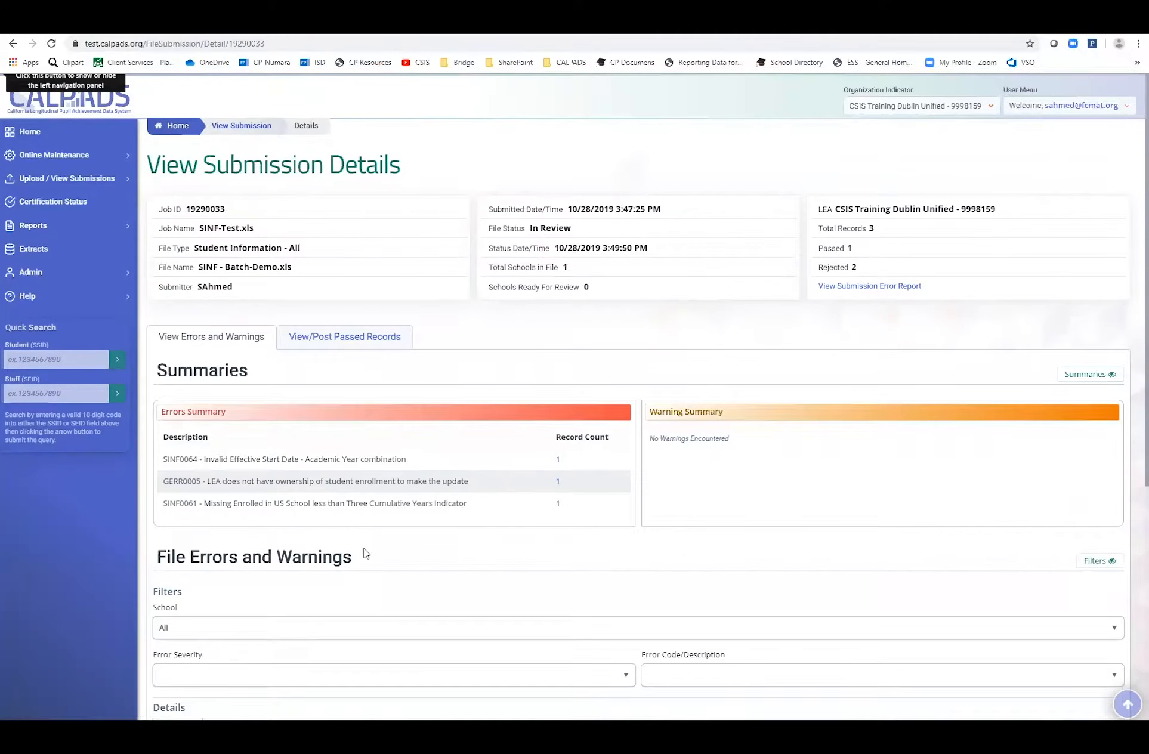
scroll(366, 553, "down", 3)
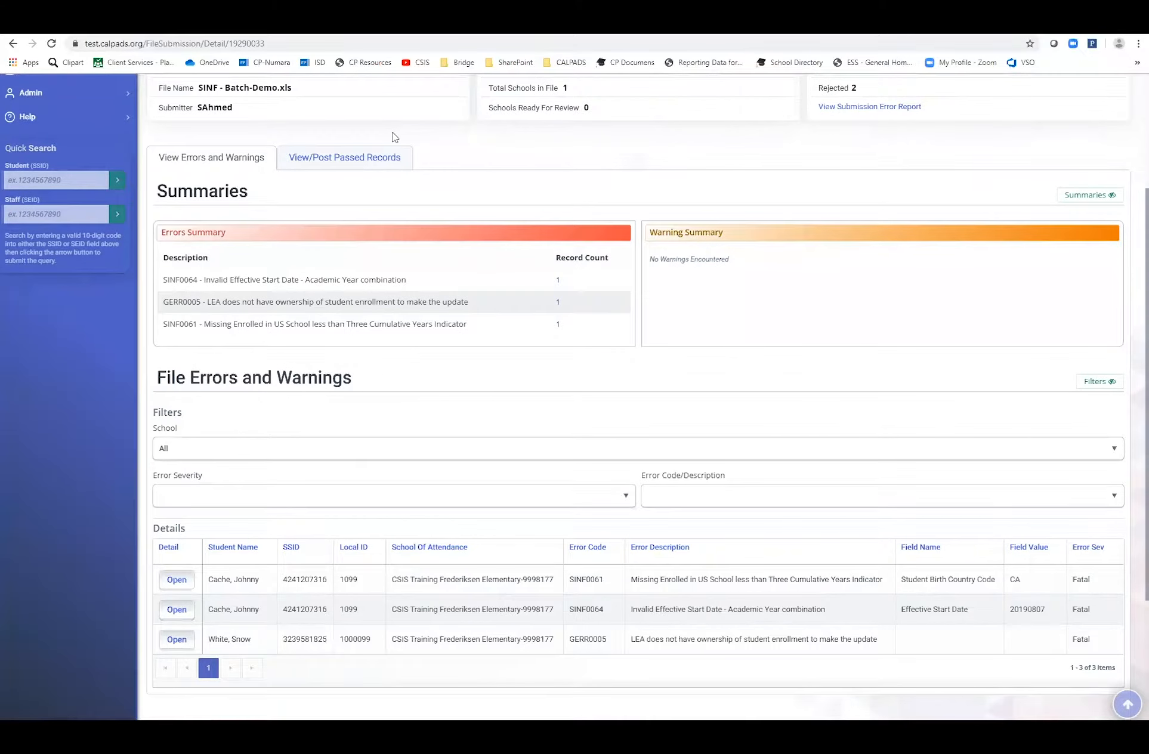
scroll(394, 134, "up", 1)
scroll(391, 134, "up", 2)
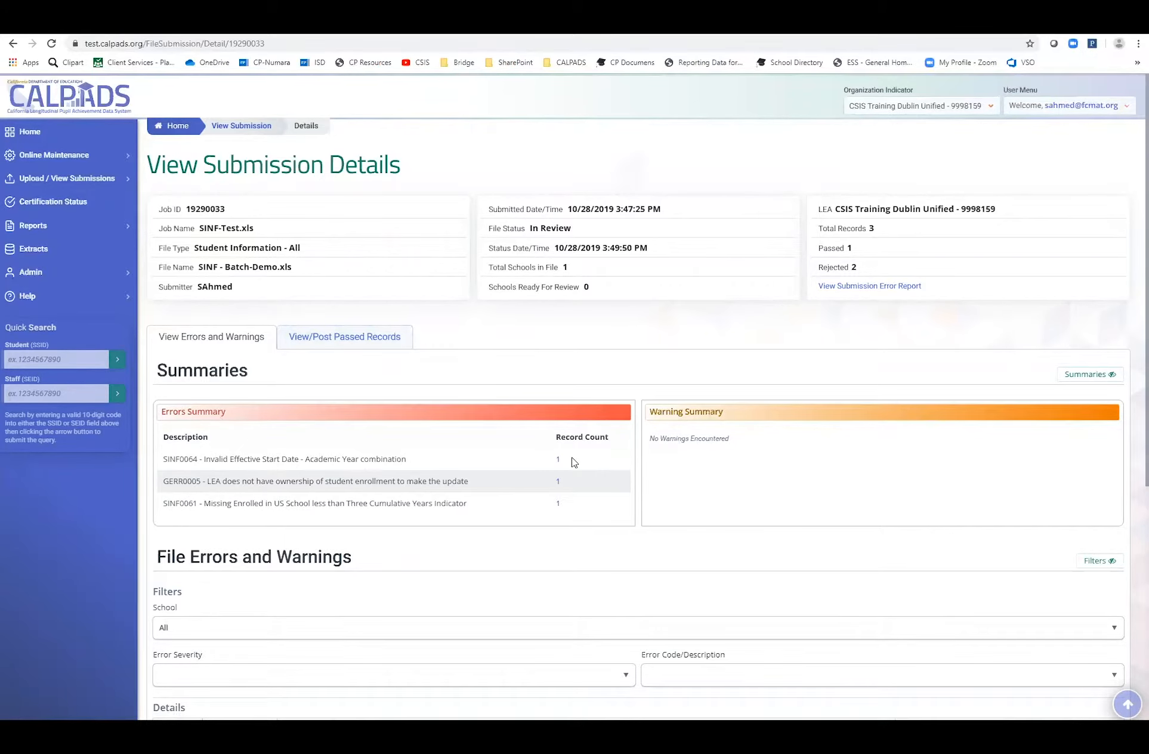
scroll(573, 462, "down", 3)
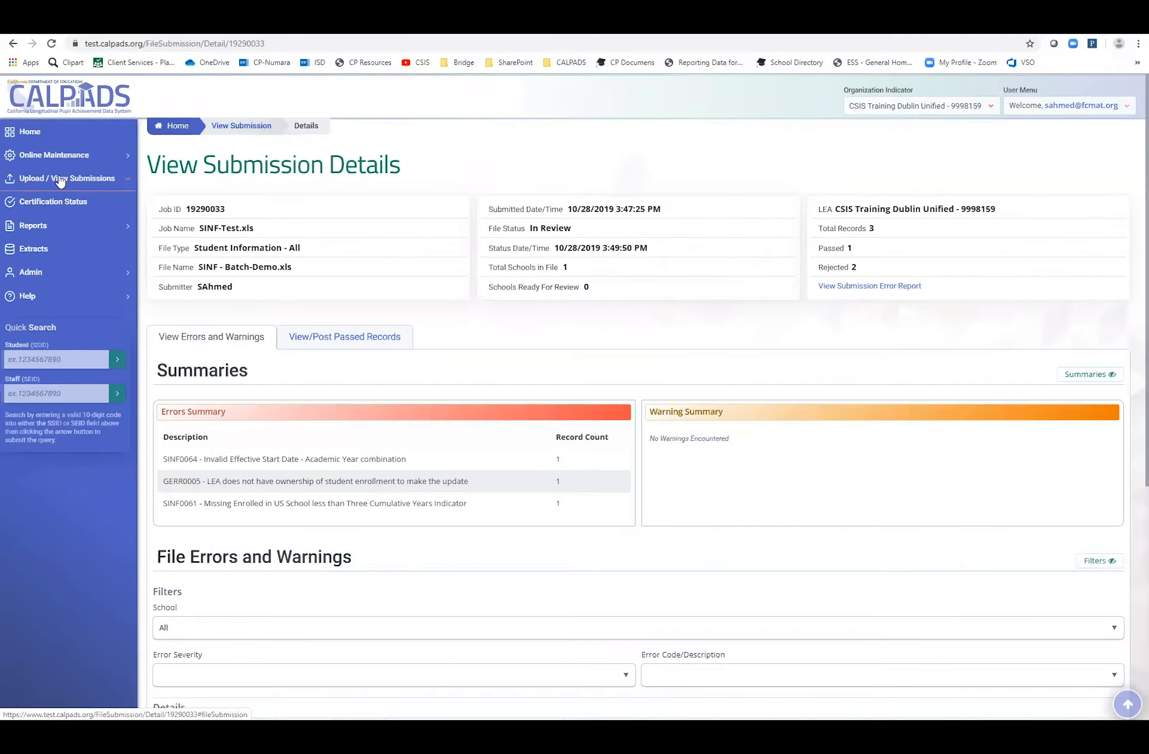
Step: Return to the submission list and open the passed records of the SINF Test 3.xls submission
left_click(240, 130)
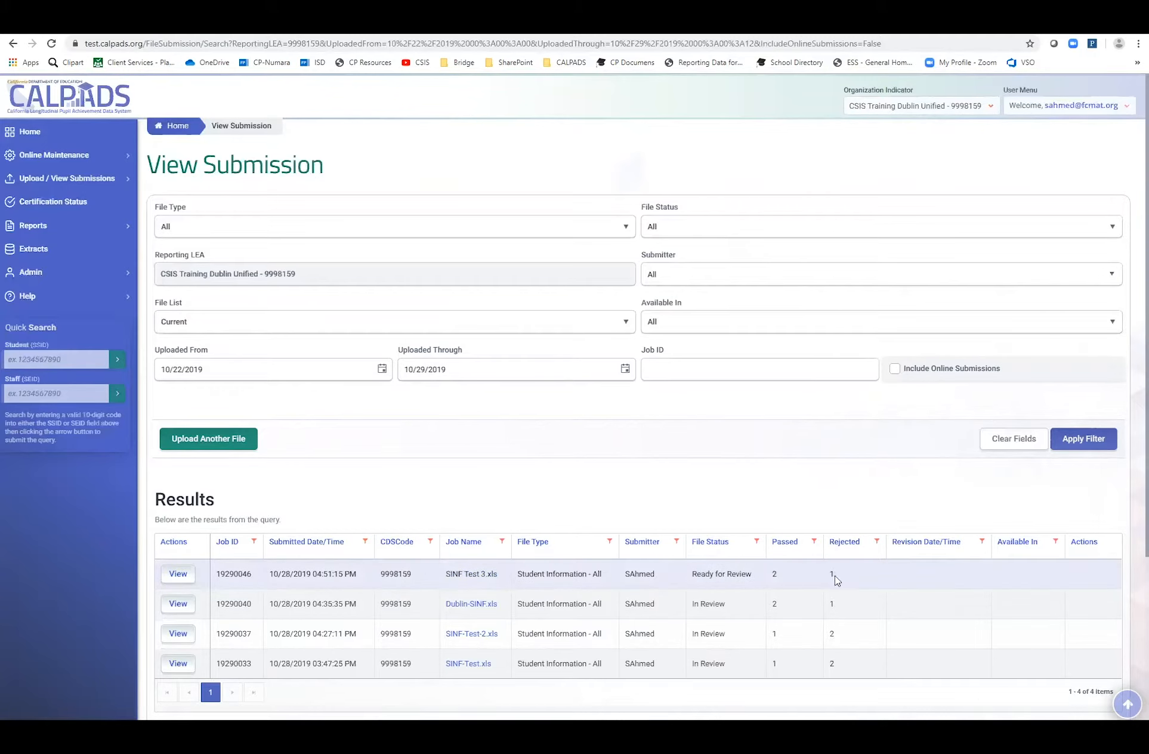
left_click(178, 575)
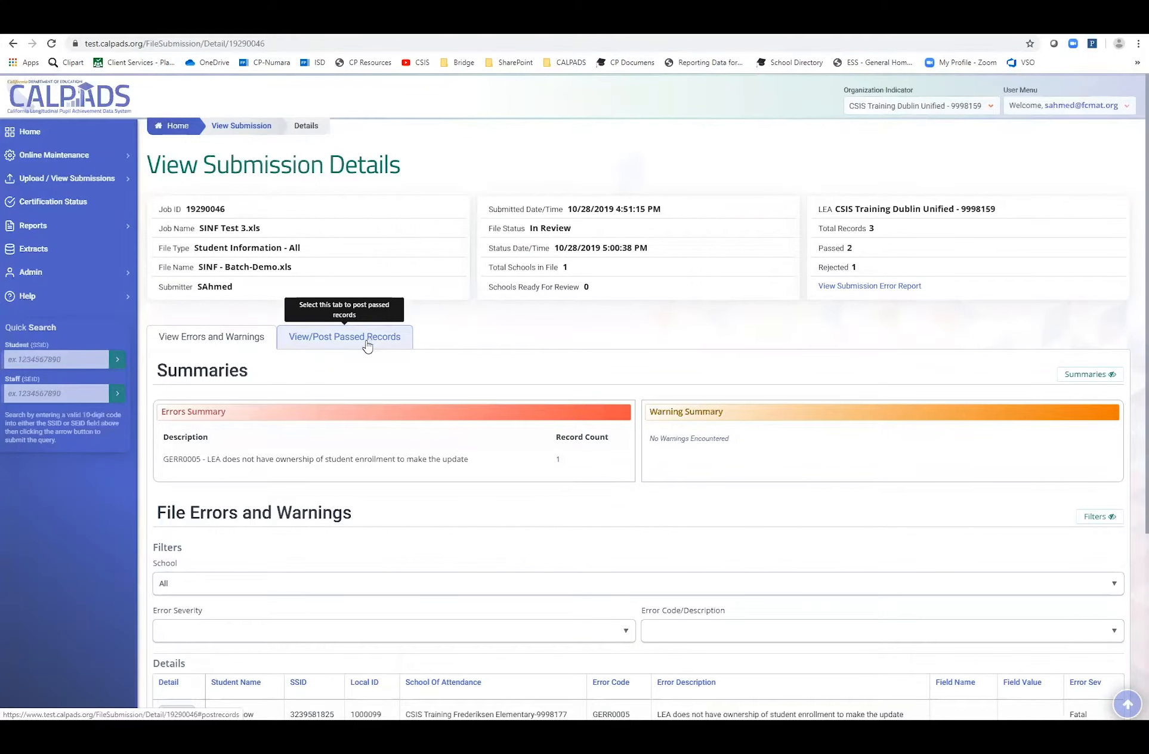
left_click(332, 340)
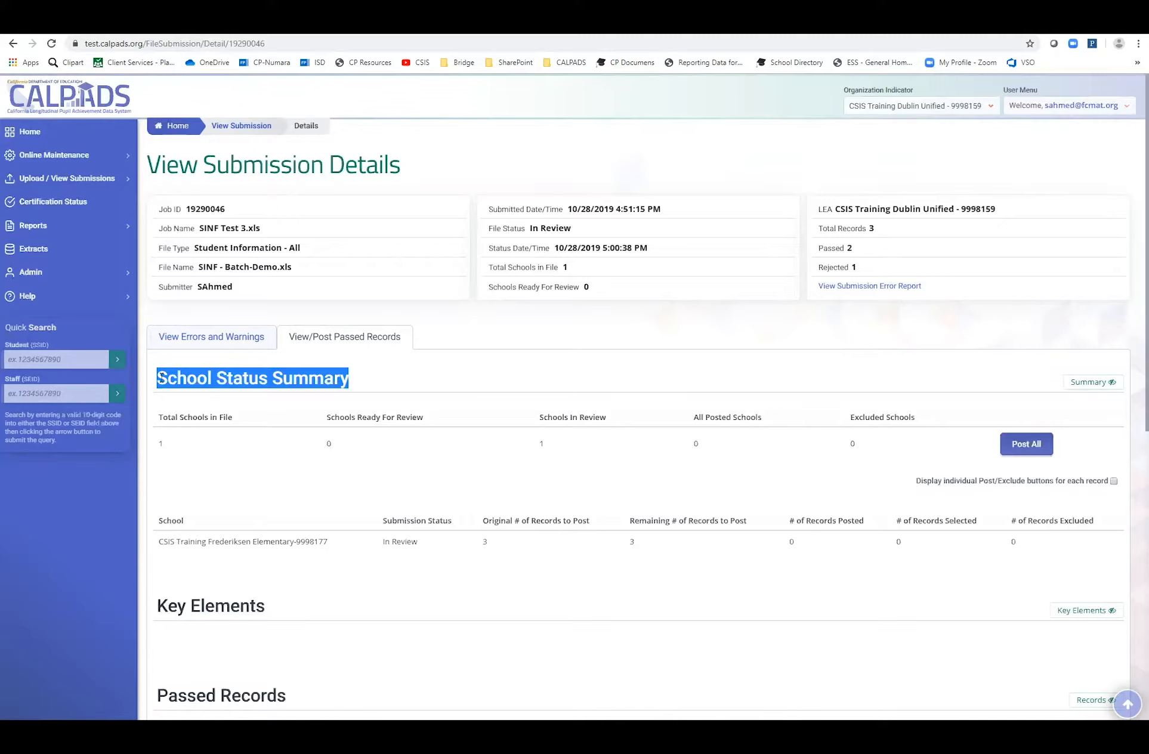
Step: Display the individual Post/Exclude options for each record in the School Status Summary
left_click(364, 382)
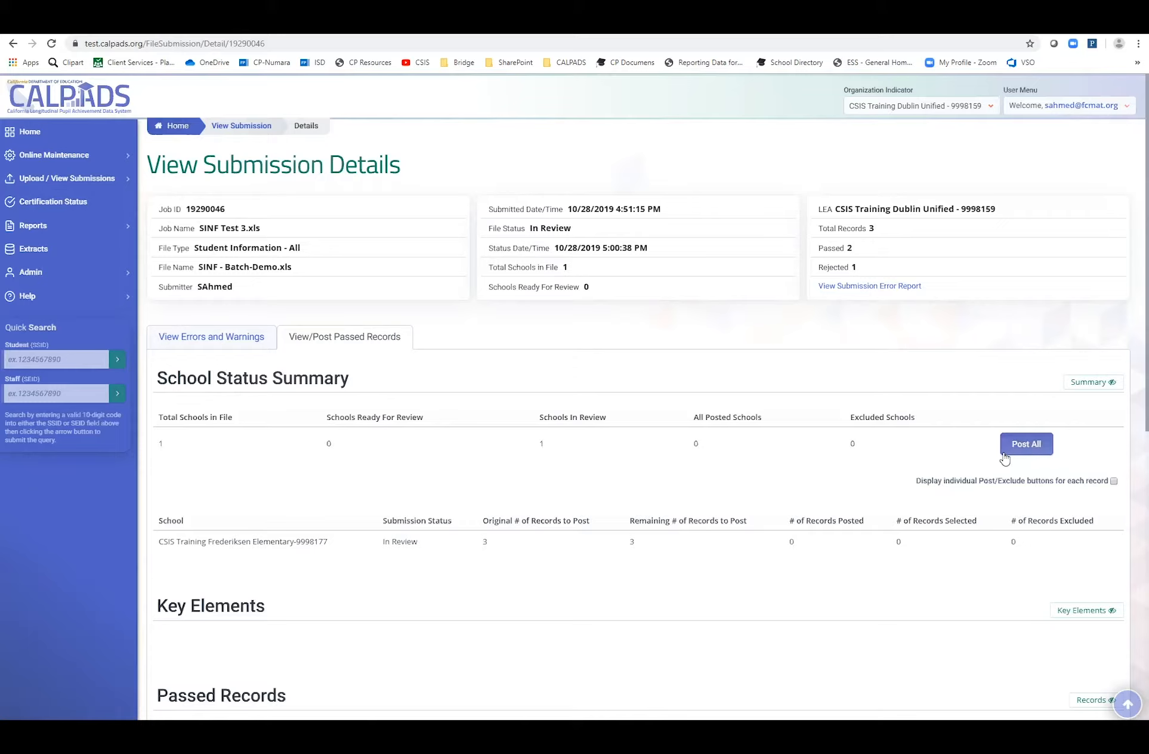
left_click(1040, 448)
left_click(1113, 481)
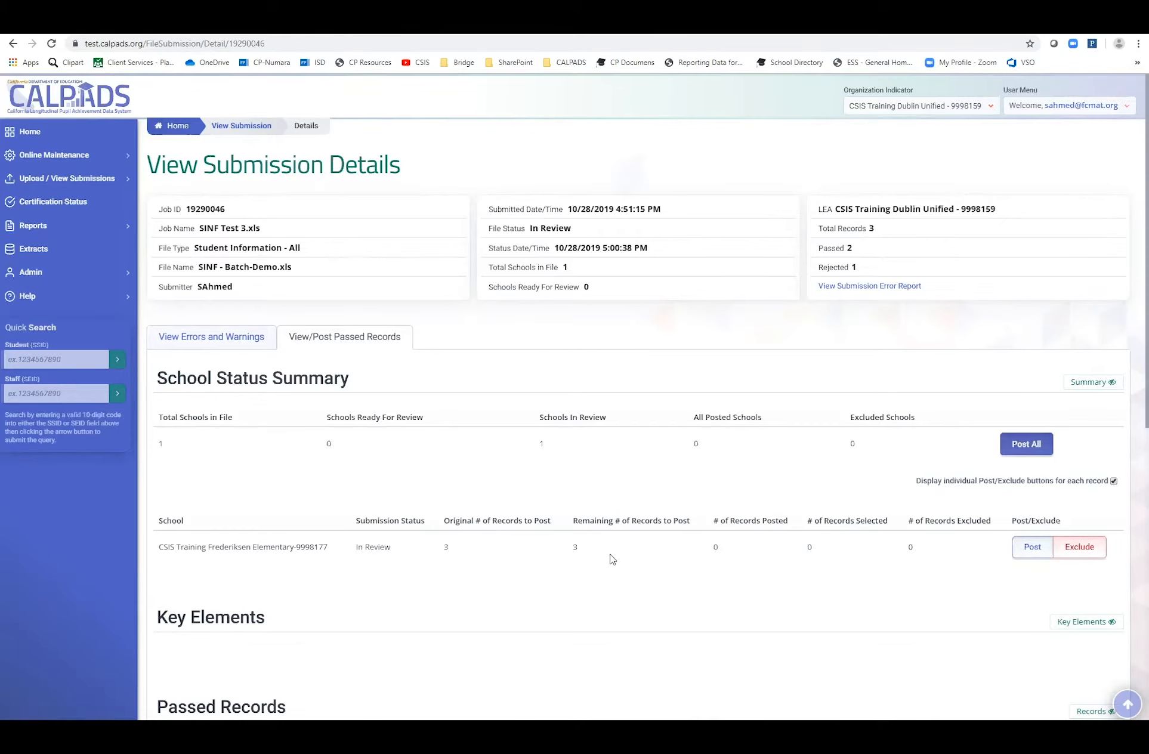
Step: Expand the Key Elements section and review the counts for each student data element
scroll(614, 558, "down", 2)
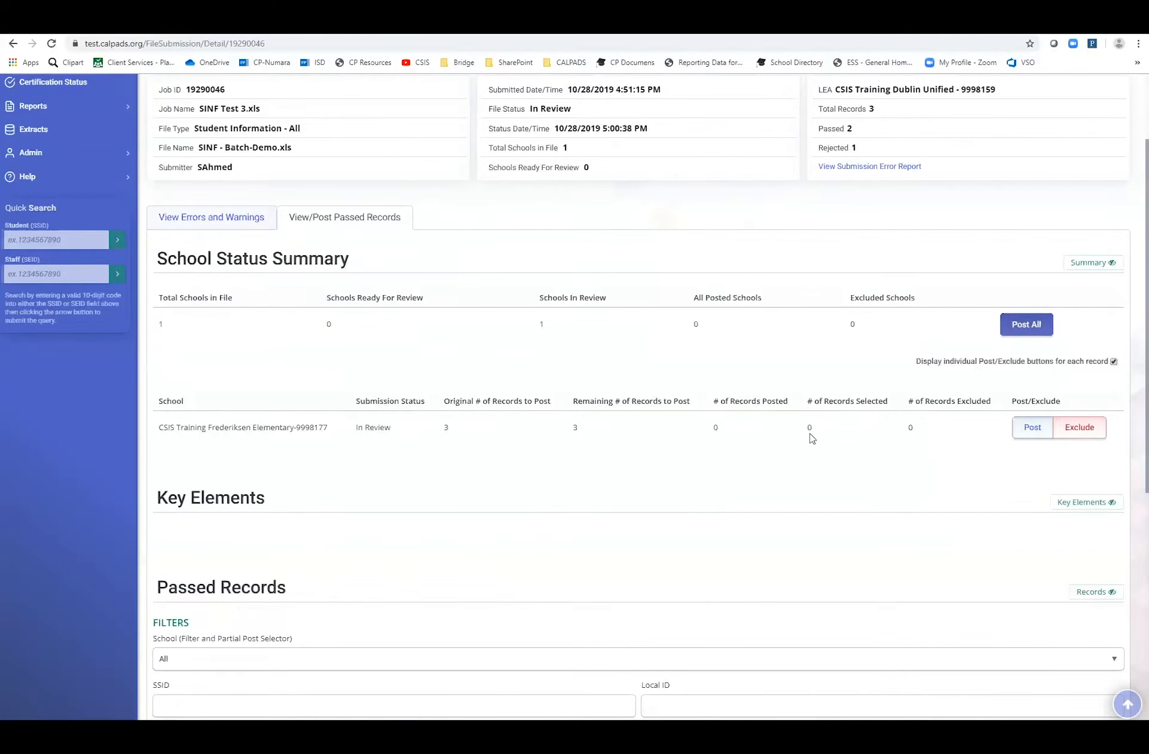
scroll(811, 437, "down", 4)
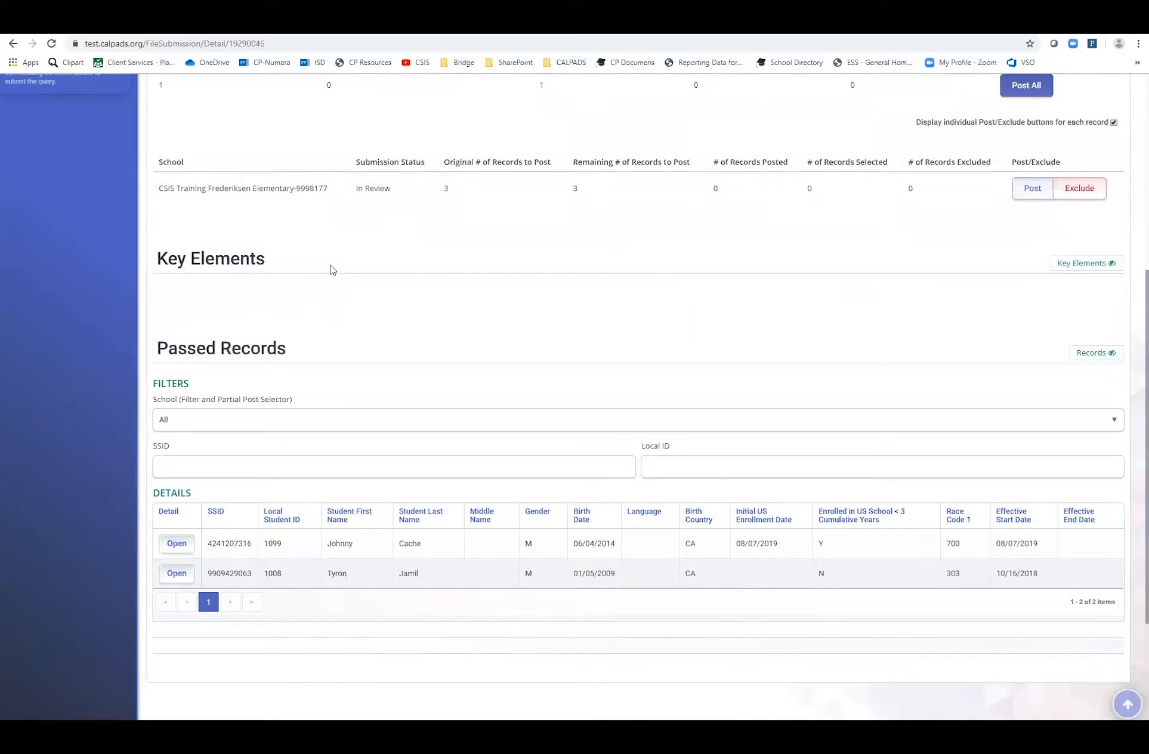
left_click(1113, 268)
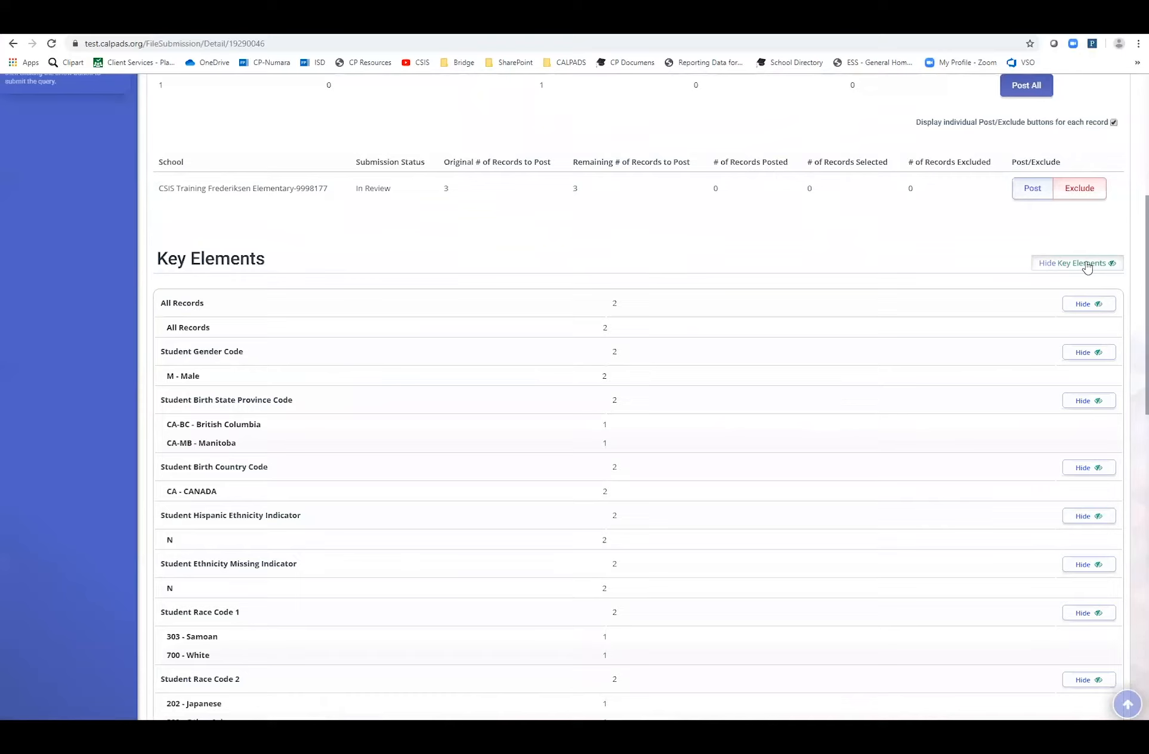
scroll(877, 316, "down", 3)
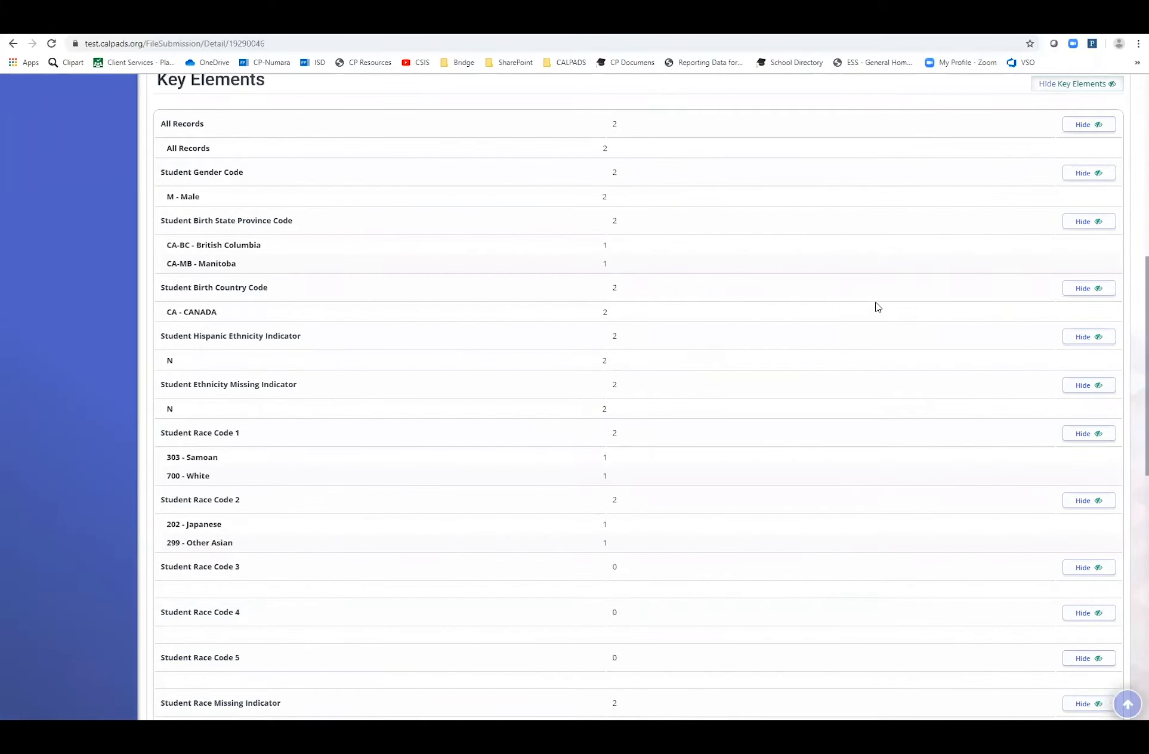
scroll(877, 308, "up", 1)
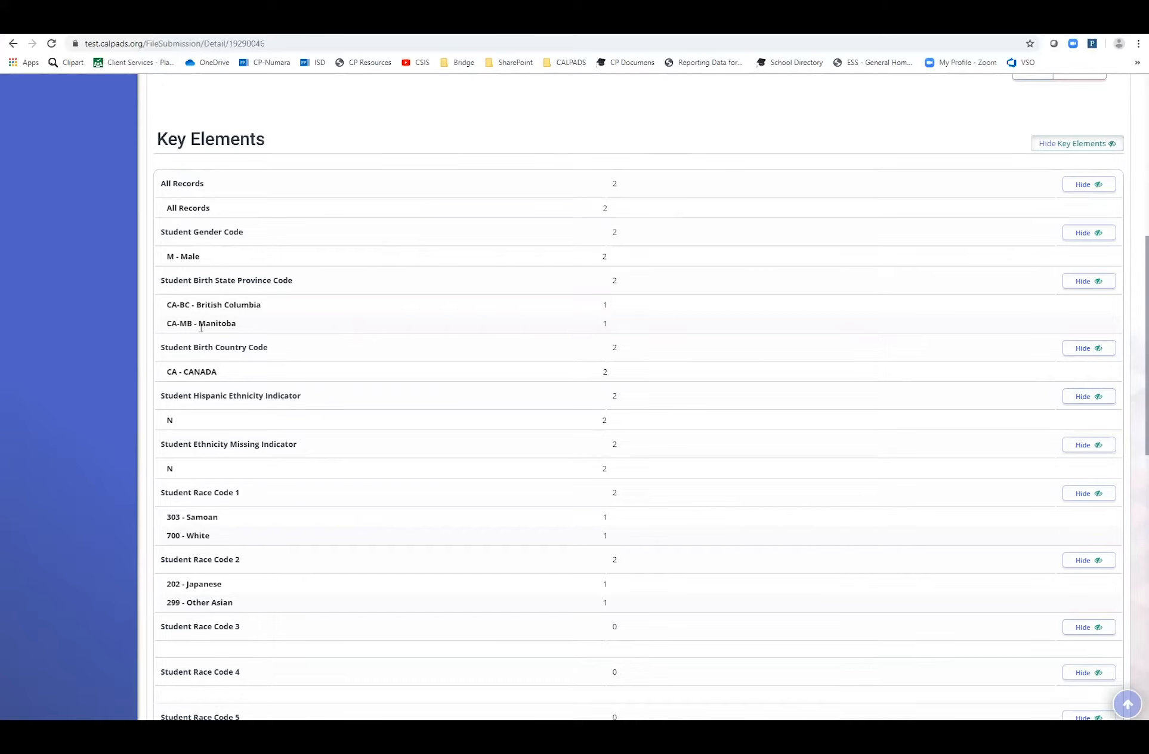
scroll(202, 327, "down", 7)
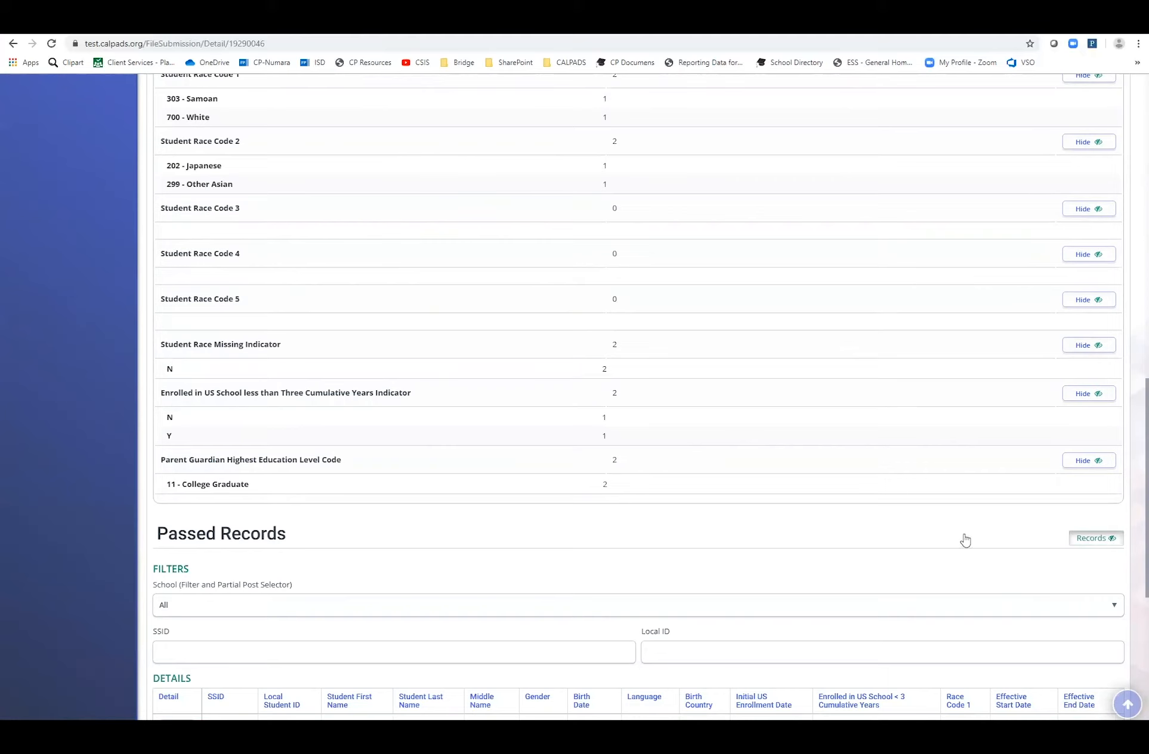
Step: Collapse and reopen the Passed Records section, then read through the first passed record's full details and close them
left_click(1098, 539)
left_click(1080, 538)
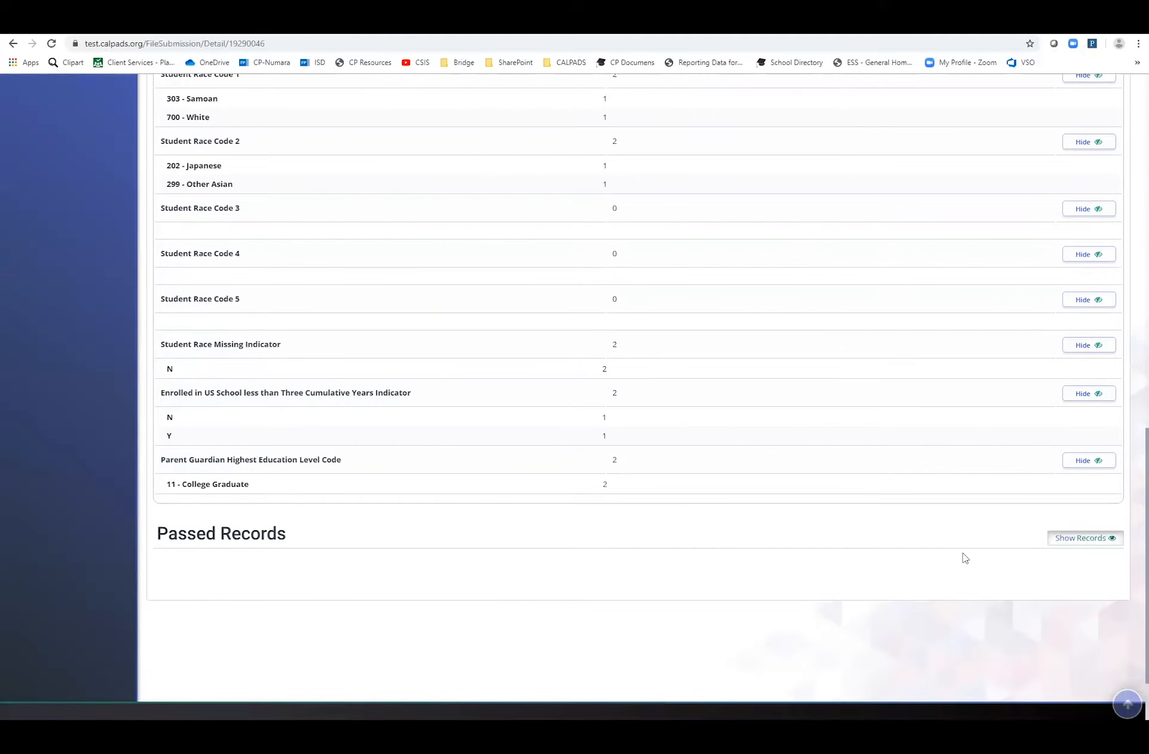
scroll(964, 560, "down", 4)
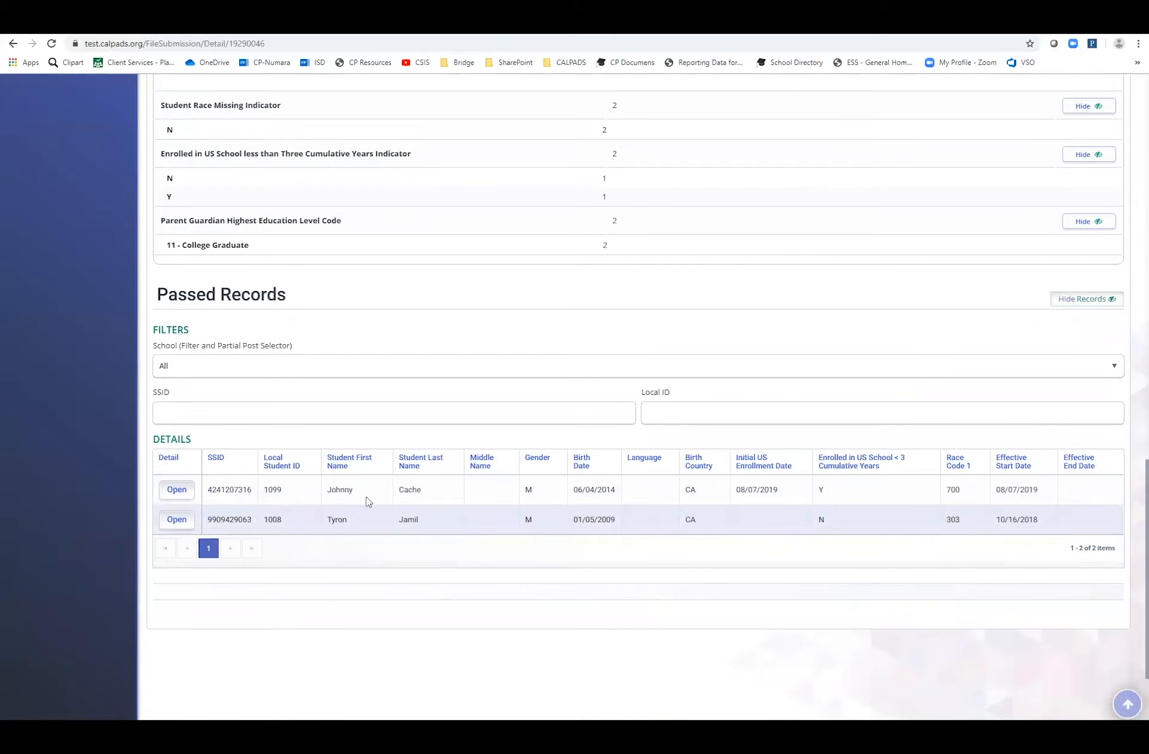
left_click(179, 489)
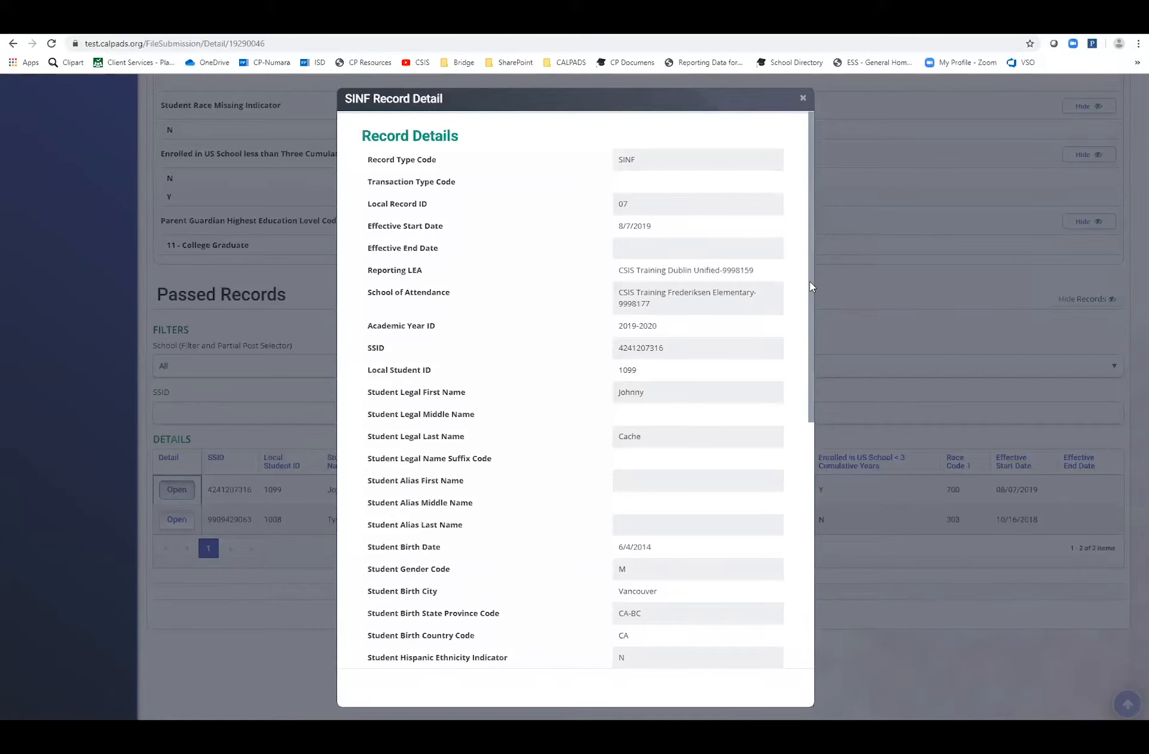
left_click_drag(811, 278, 799, 565)
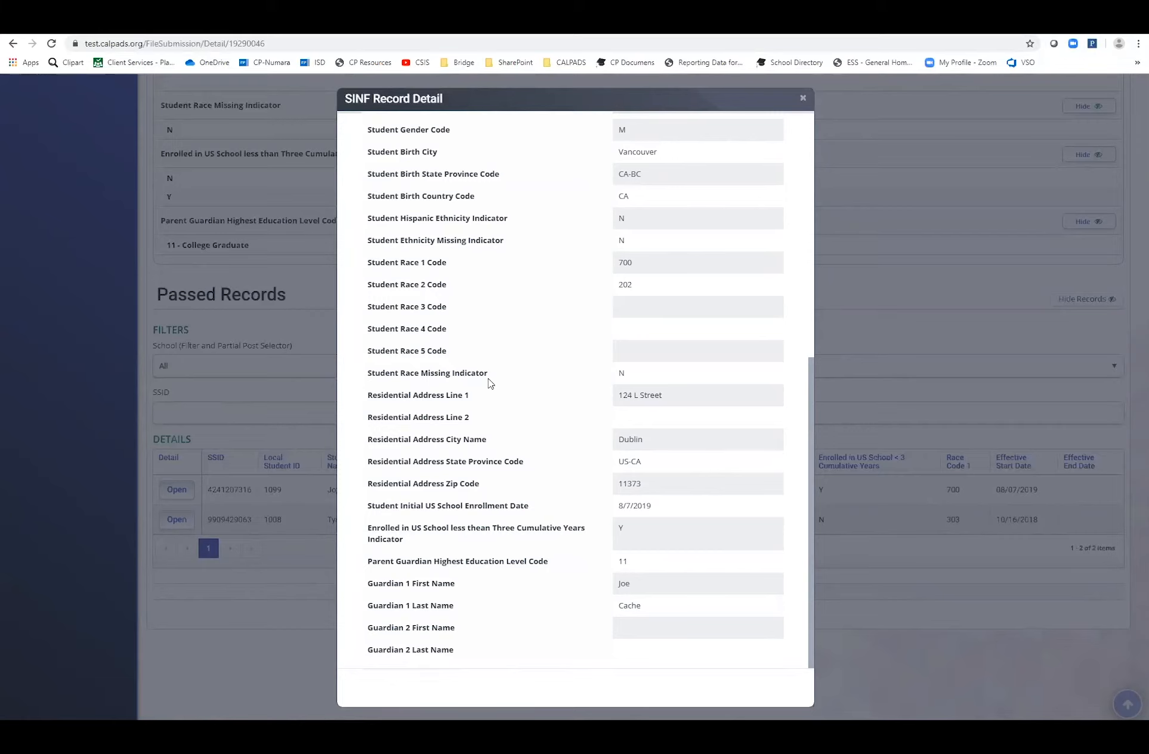
left_click(810, 257)
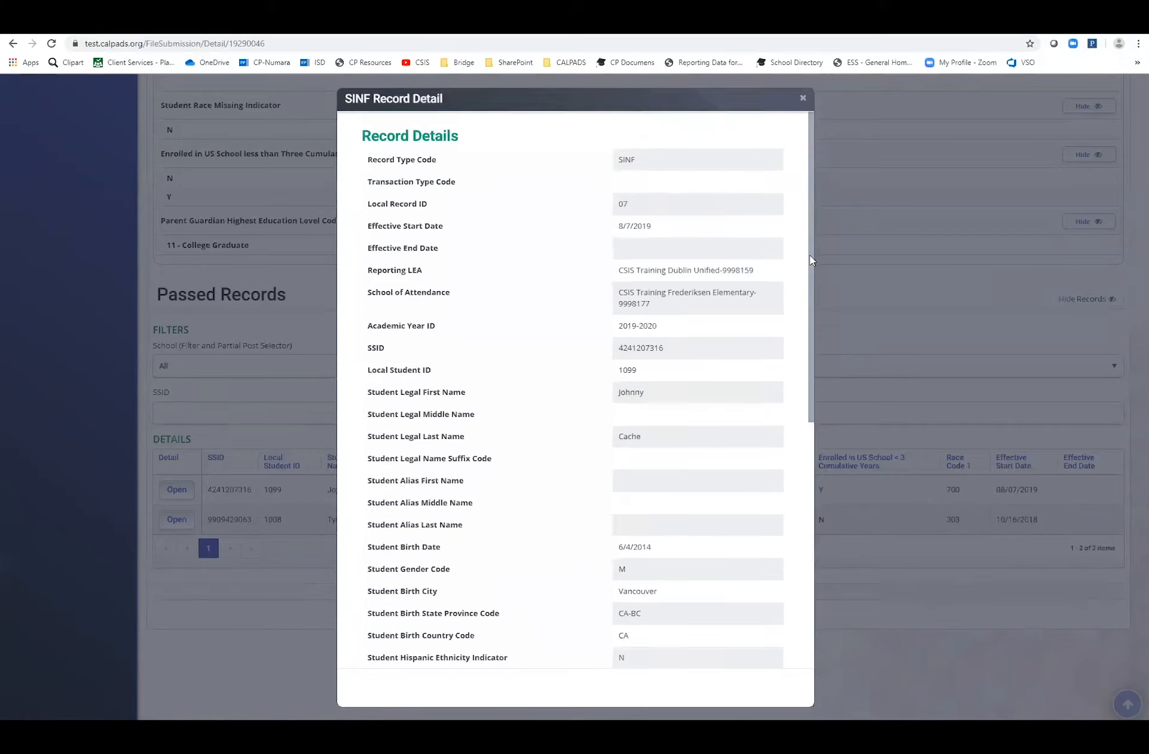
left_click(803, 98)
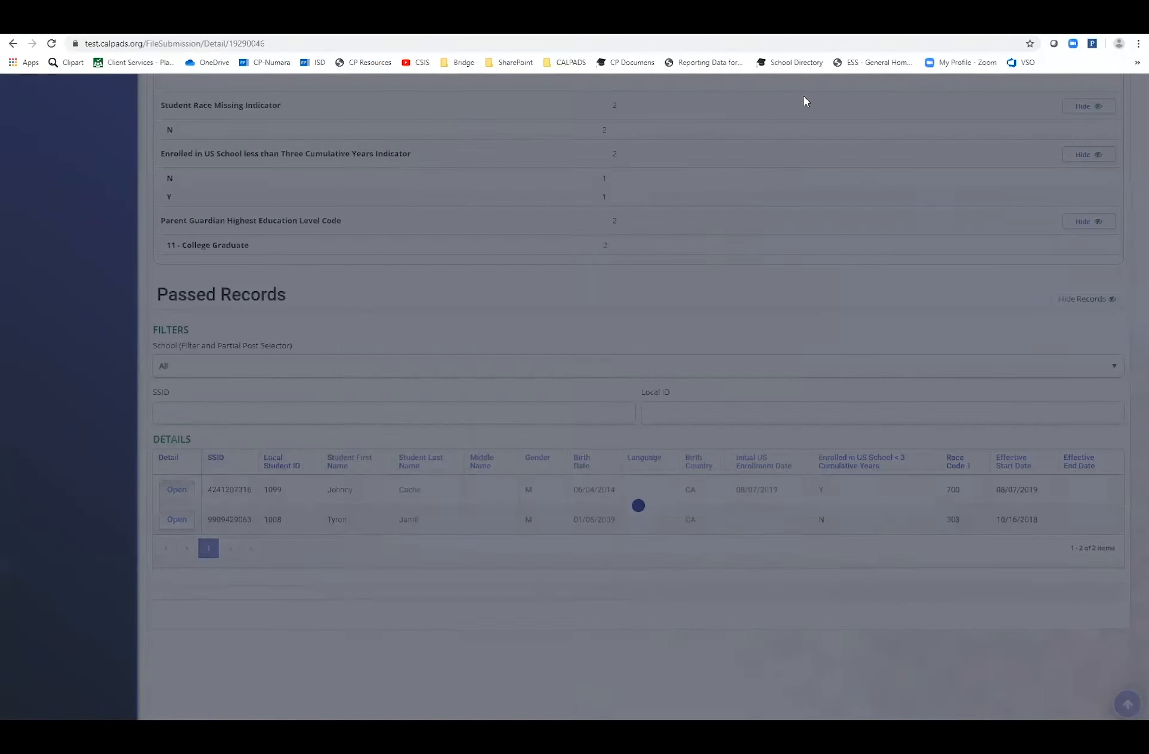
Step: Post the passed records for CSIS Training Frederiksen Elementary
scroll(792, 227, "up", 4)
scroll(791, 227, "up", 15)
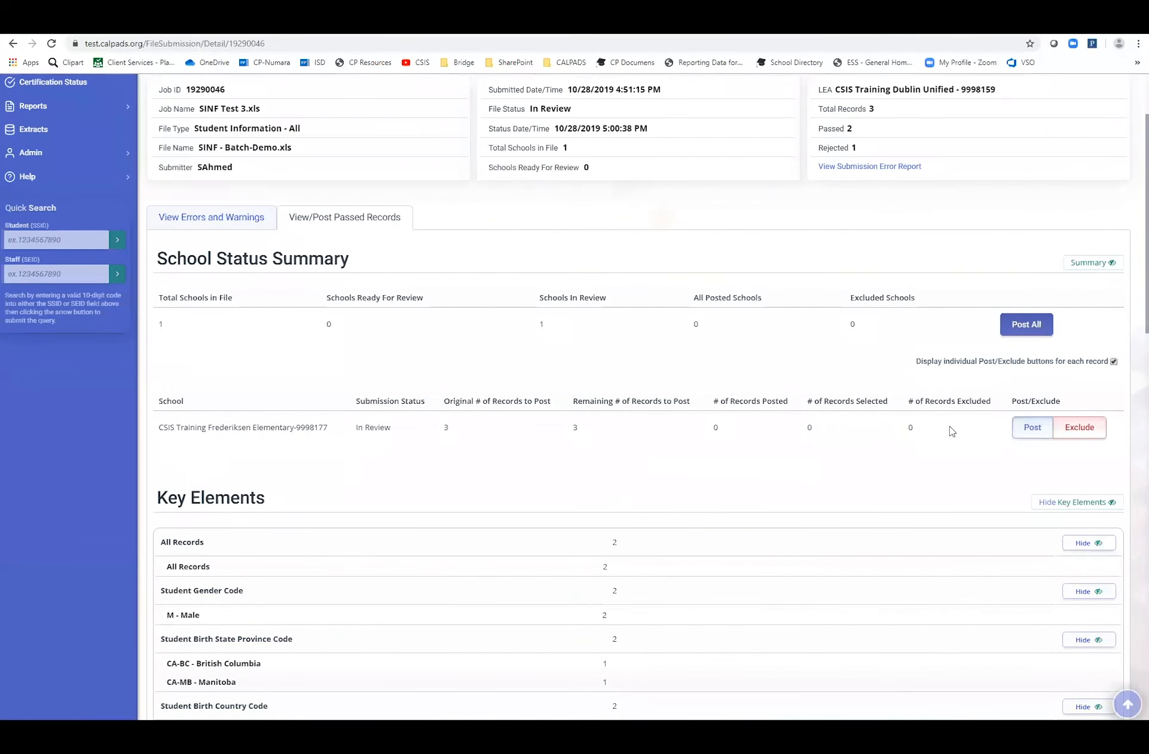
left_click(1033, 428)
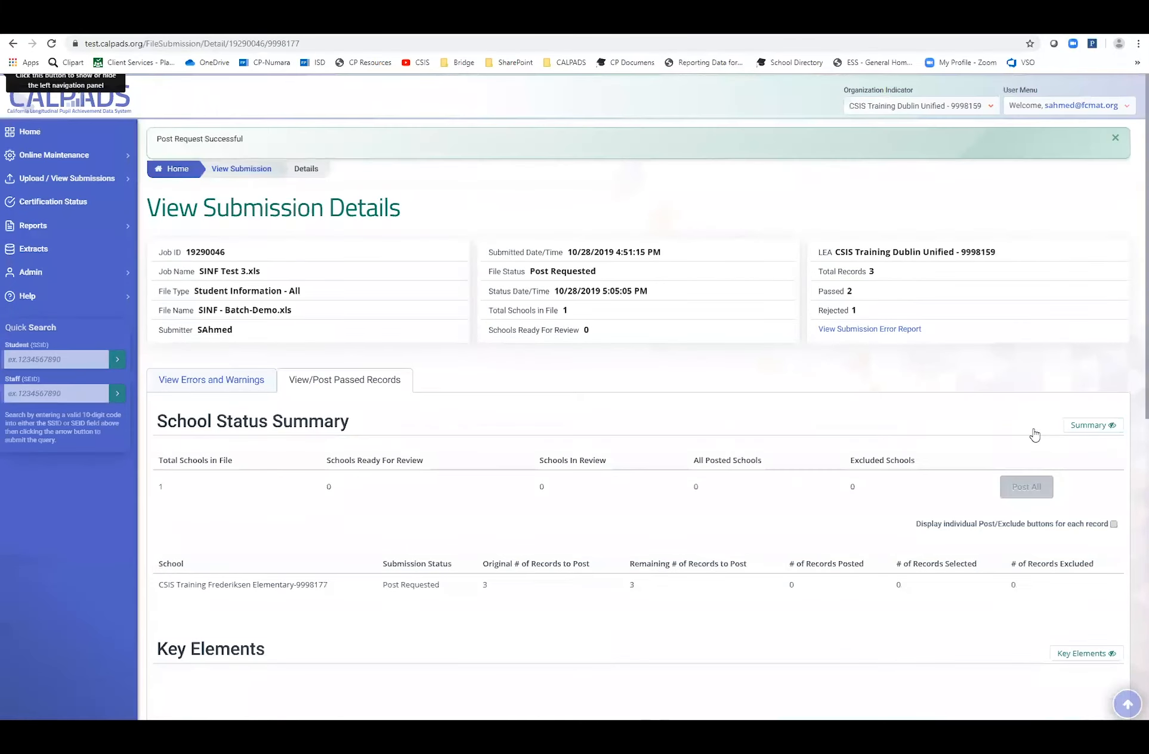